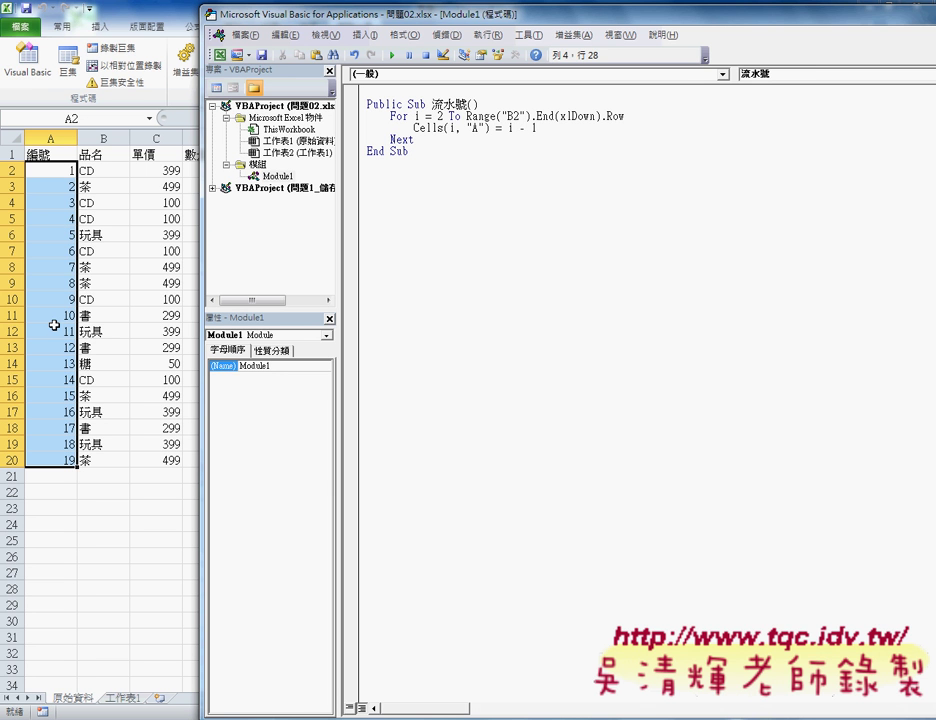
Change the Cells line to write Format(i - 1, "0000") and run the 流水號 macro
{"action": "left_click", "coordinate": [509, 127]}
{"action": "double_click", "coordinate": [509, 127]}
{"action": "left_click", "coordinate": [509, 127]}
{"action": "type", "text": "for"}
{"action": "type", "text": "ma"}
{"action": "type", "text": "t("}
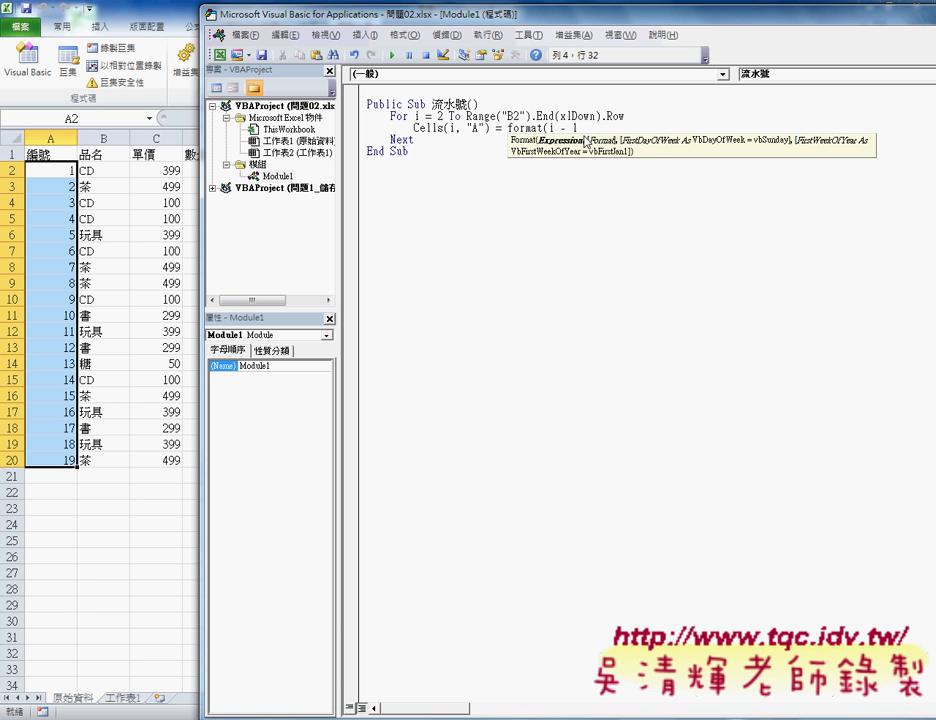
{"action": "left_click", "coordinate": [603, 127]}
{"action": "type", "text": ",\""}
{"action": "type", "text": "00"}
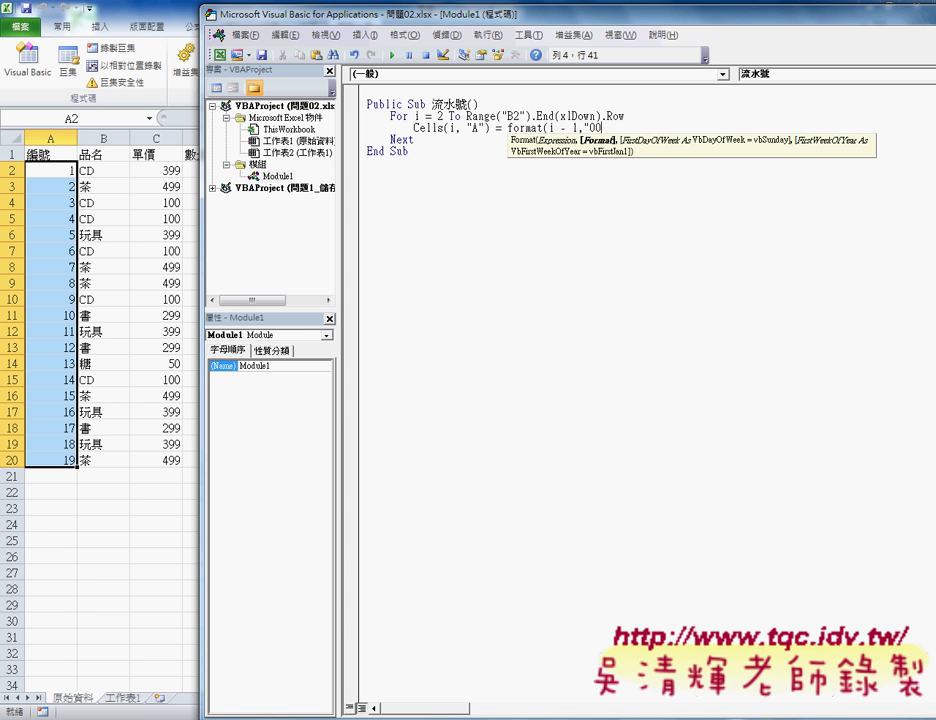
{"action": "type", "text": "00"}
{"action": "type", "text": "\")"}
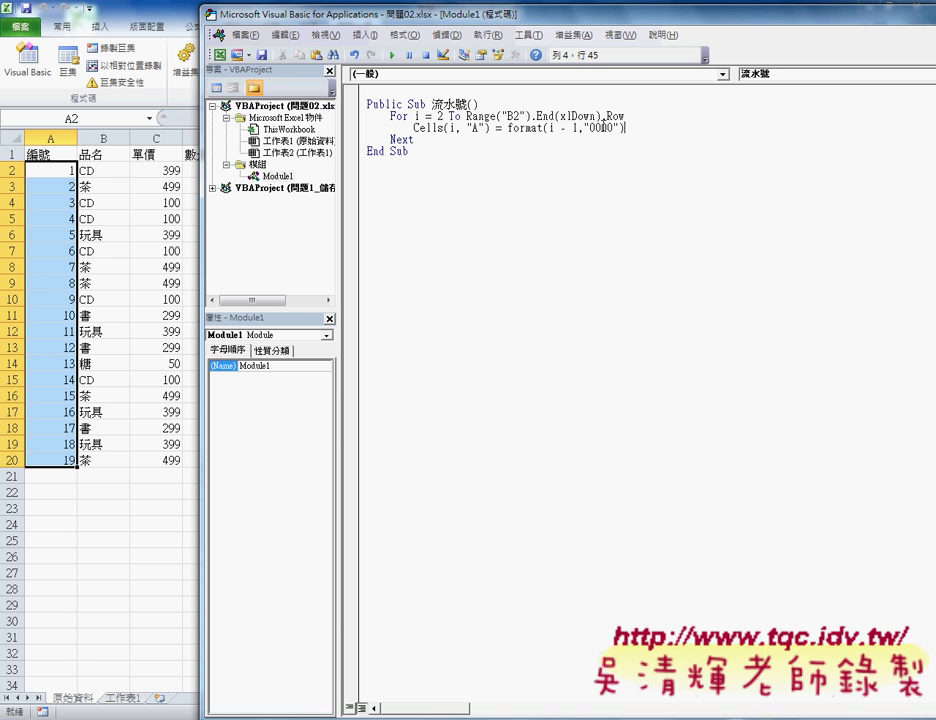
{"action": "key", "text": "Down"}
{"action": "left_click", "coordinate": [395, 56]}
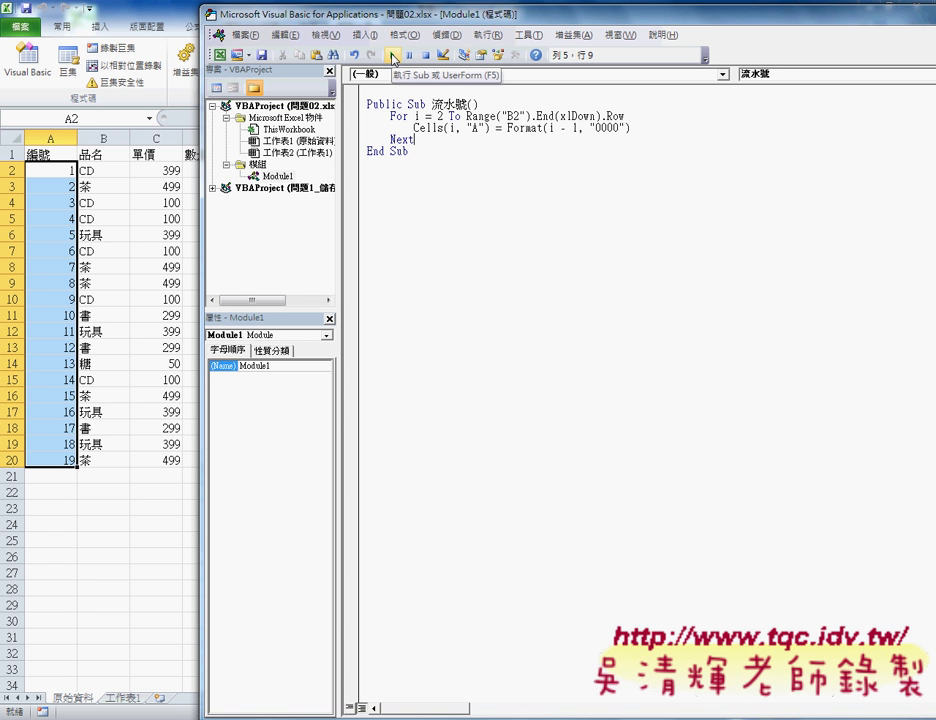
Open Format Cells for the numbered column A cells and move the dialog over the sheet
{"action": "right_click", "coordinate": [56, 286]}
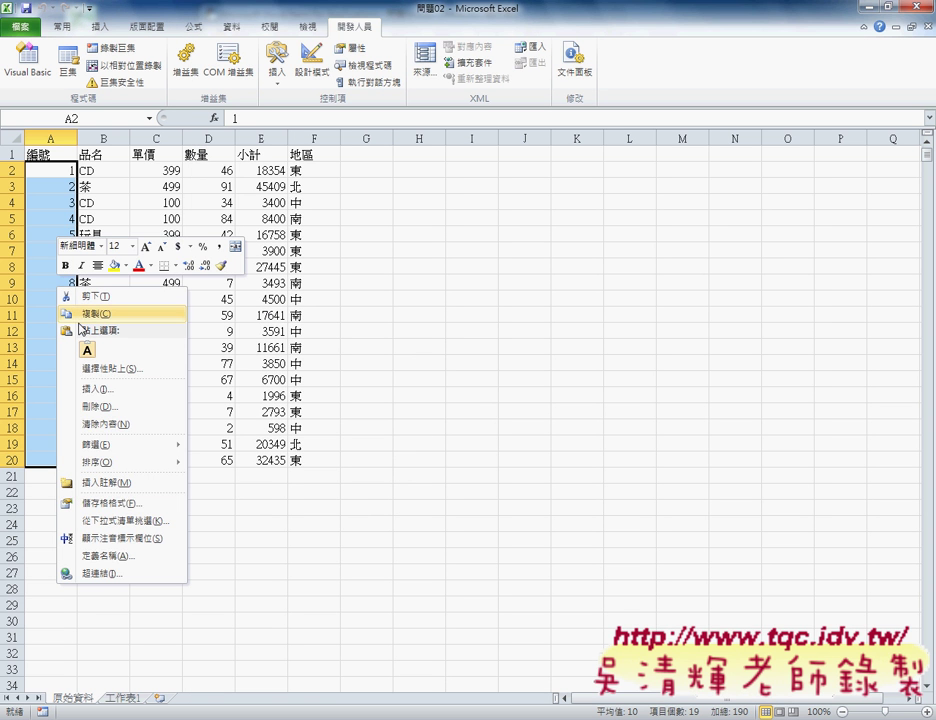
{"action": "left_click", "coordinate": [121, 504]}
{"action": "left_click_drag", "start_coordinate": [212, 339], "coordinate": [397, 258]}
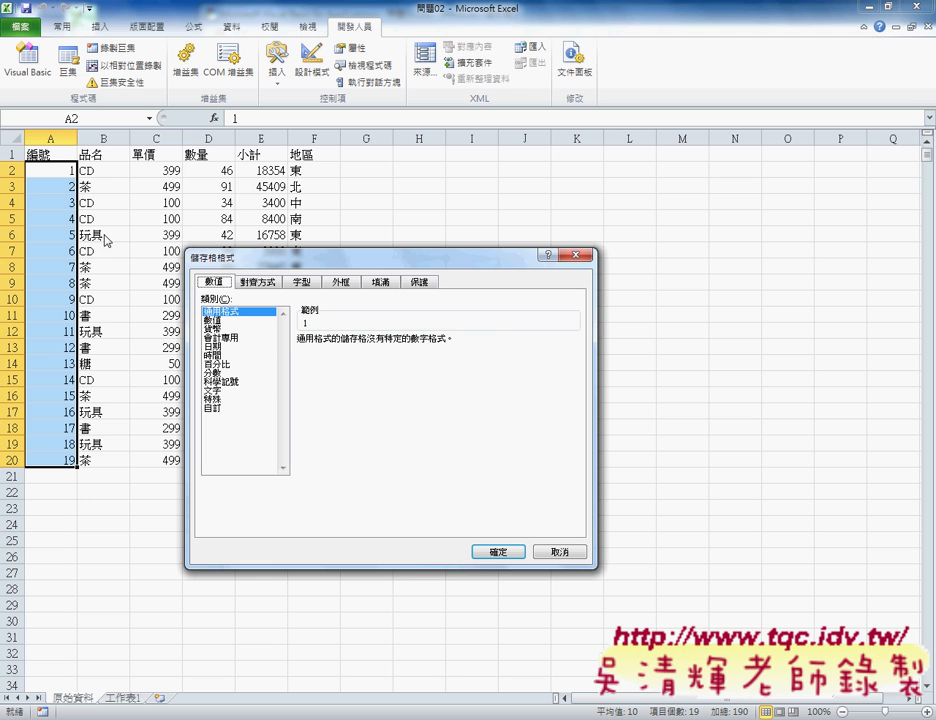
Compare the Text category with the Custom @ code, then cancel without changes
{"action": "left_click", "coordinate": [219, 391]}
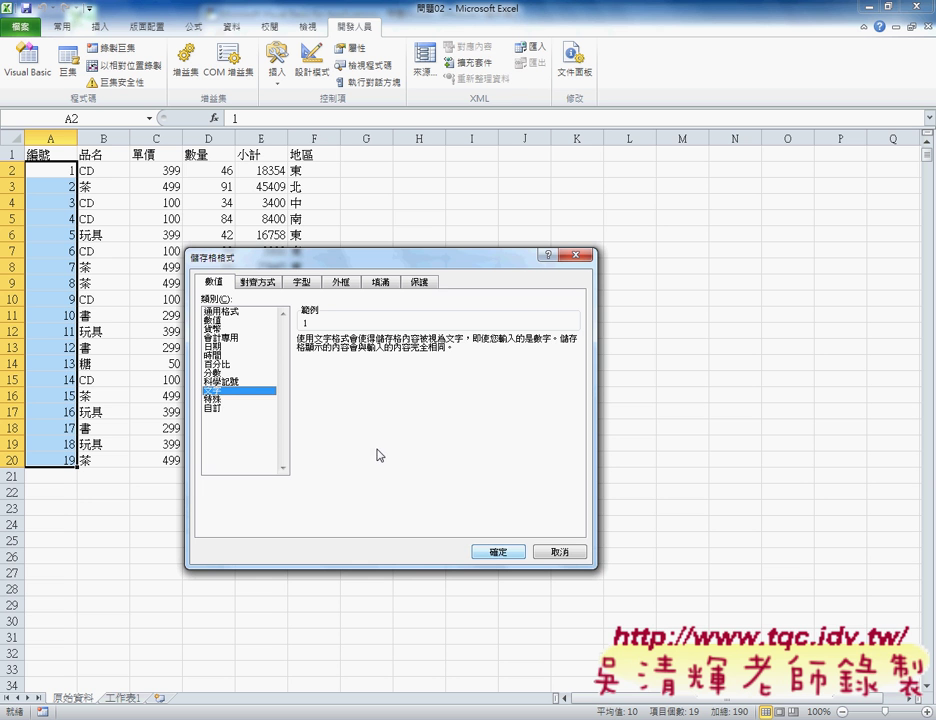
{"action": "left_click", "coordinate": [221, 410]}
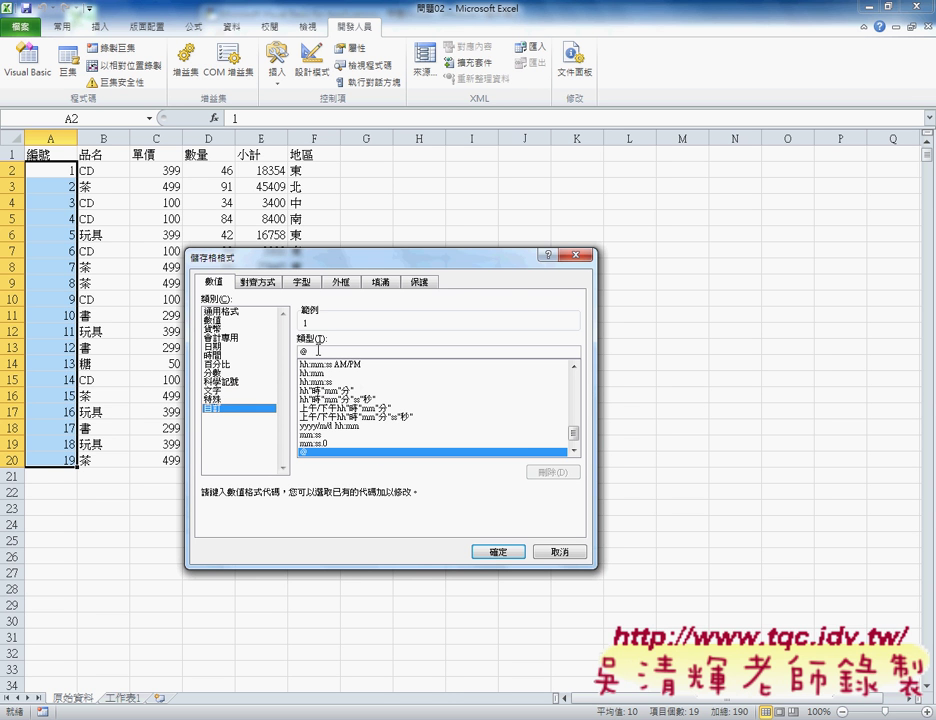
{"action": "left_click", "coordinate": [225, 392]}
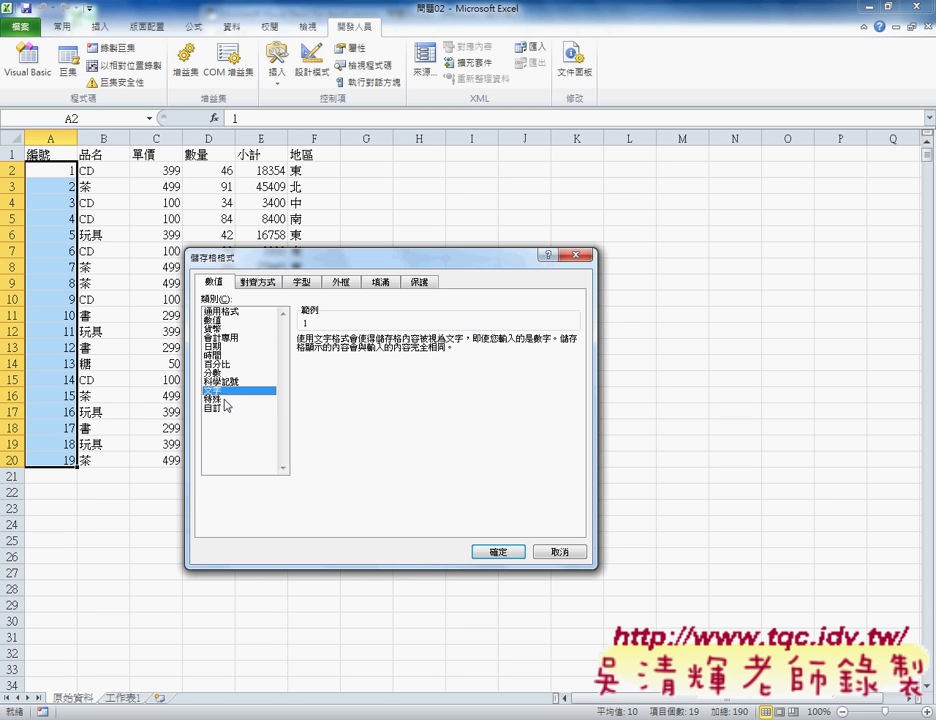
{"action": "left_click", "coordinate": [224, 410]}
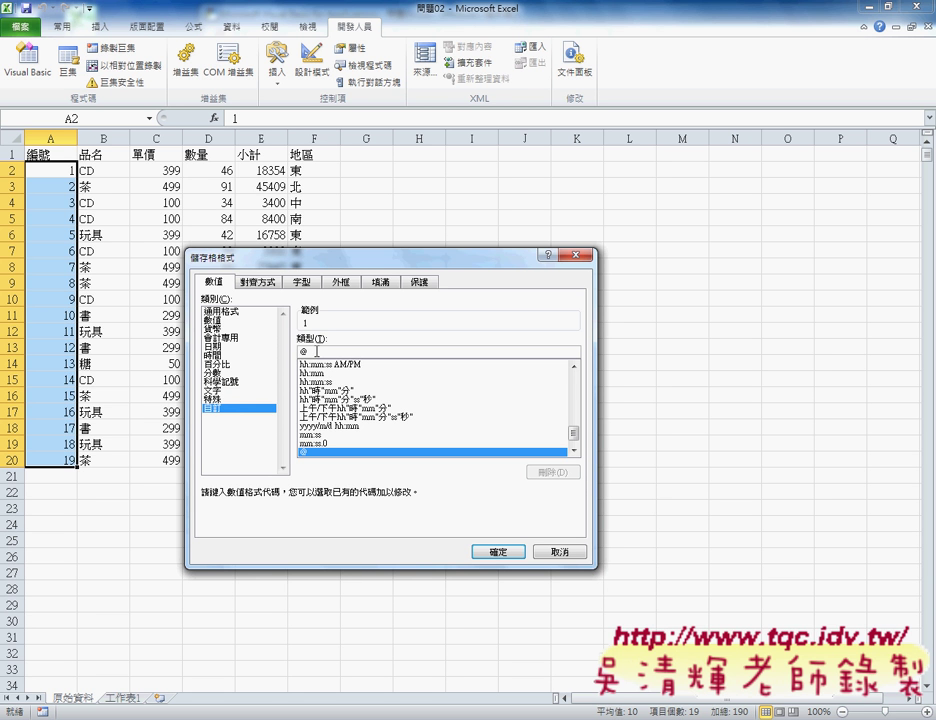
{"action": "double_click", "coordinate": [316, 351]}
{"action": "left_click", "coordinate": [549, 551]}
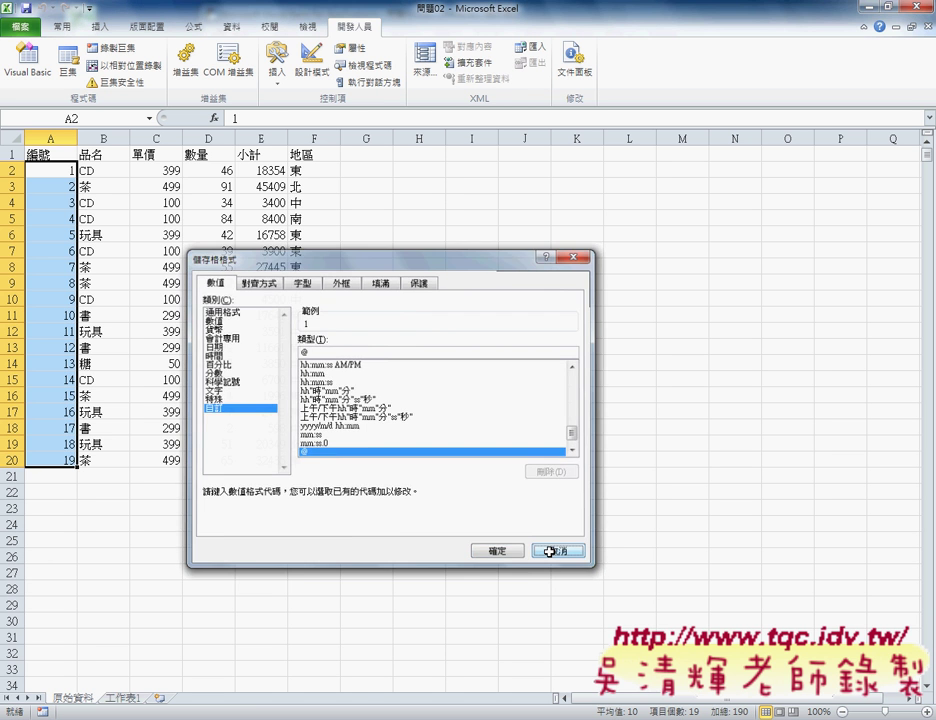
Insert a new line above the Cells assignment in the loop and type cells
{"action": "left_click", "coordinate": [445, 640]}
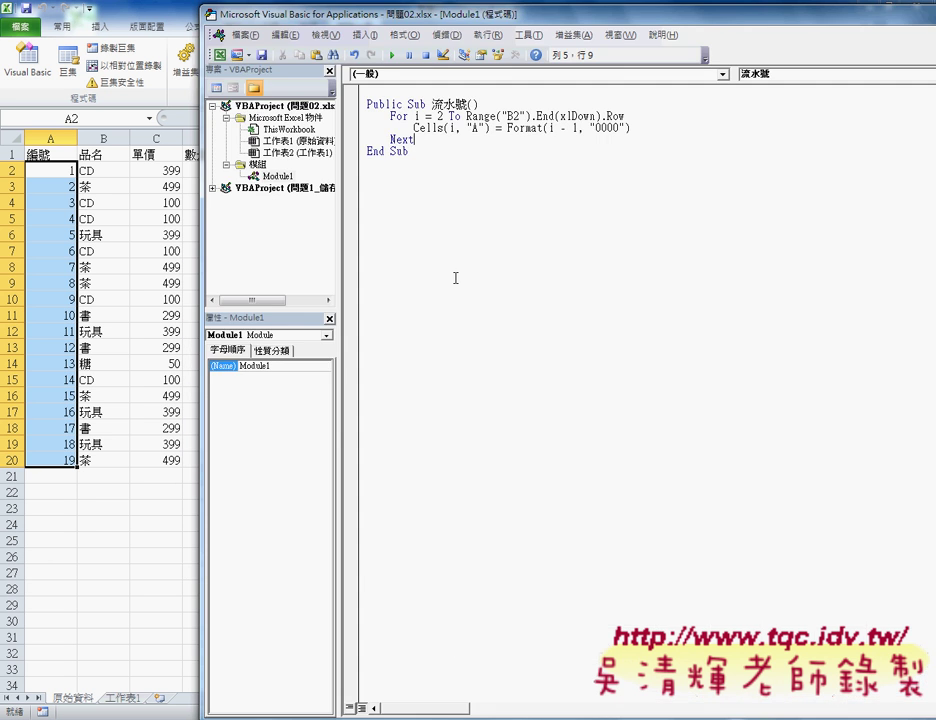
{"action": "left_click", "coordinate": [646, 121]}
{"action": "key", "text": "Home"}
{"action": "key", "text": "Return"}
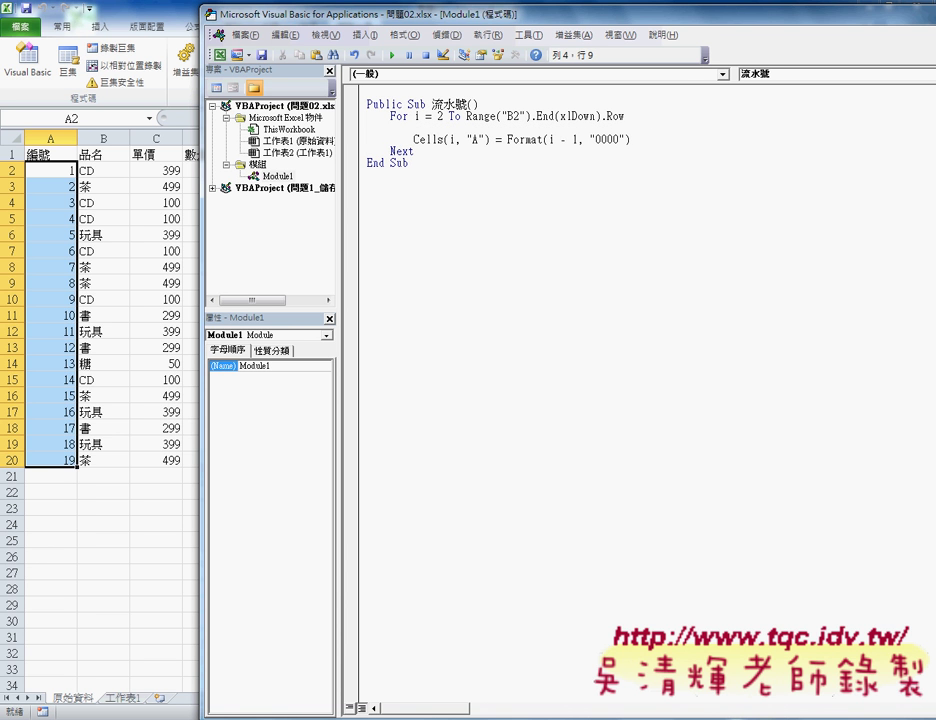
{"action": "type", "text": "cell"}
{"action": "type", "text": "s"}
{"action": "type", "text": "."}
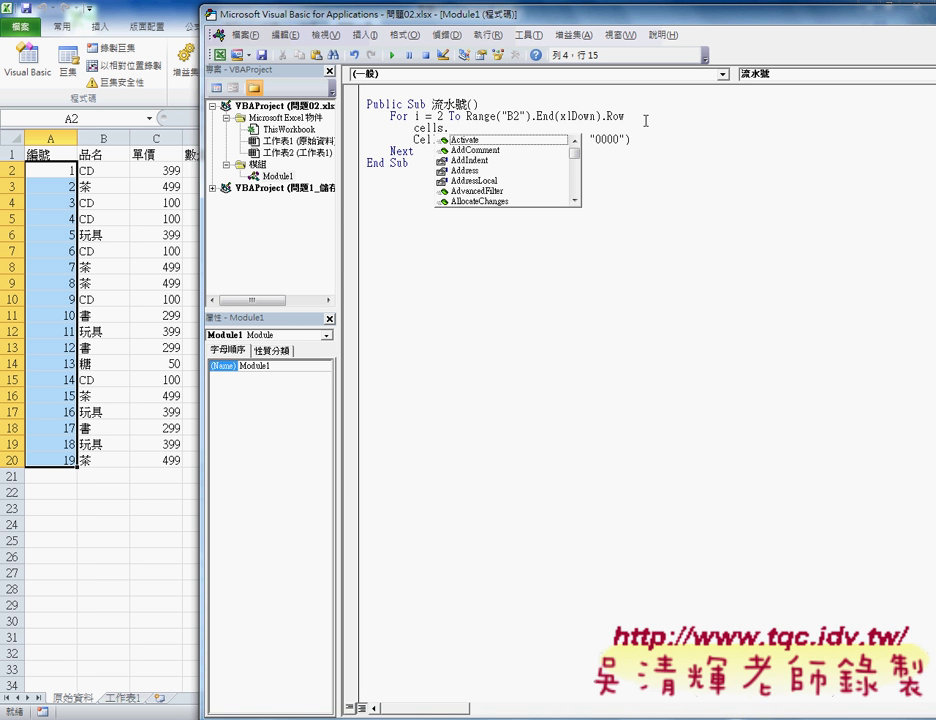
Complete the new line as cells.NumberFormatLocal = "@" using the member suggestion list
{"action": "type", "text": "n"}
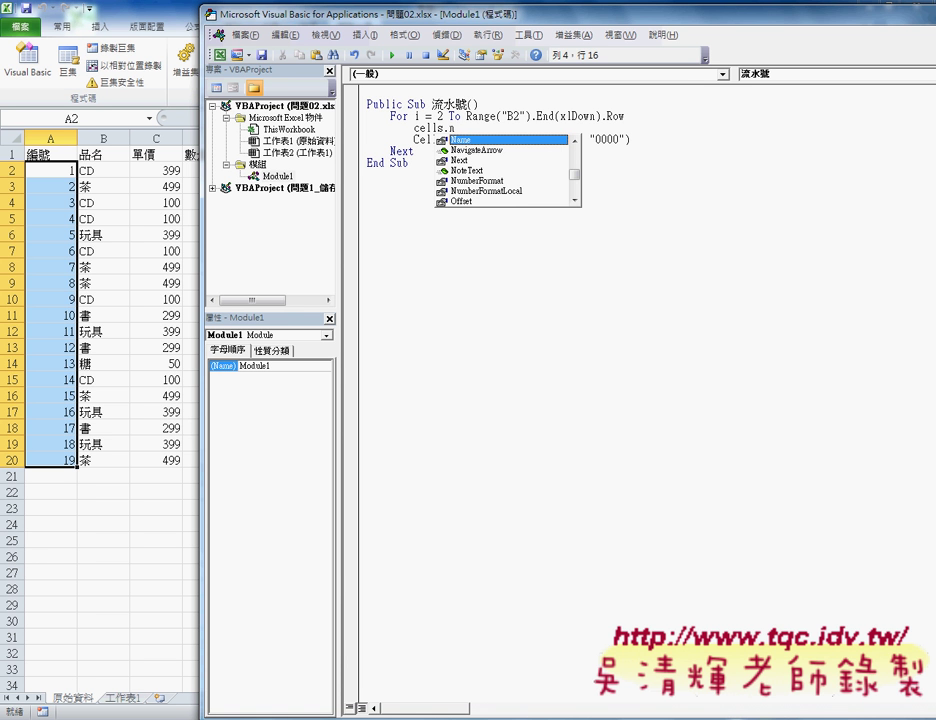
{"action": "key", "text": "Down"}
{"action": "key", "text": "Down"}
{"action": "key", "text": "Down"}
{"action": "key", "text": "Down"}
{"action": "key", "text": "Down"}
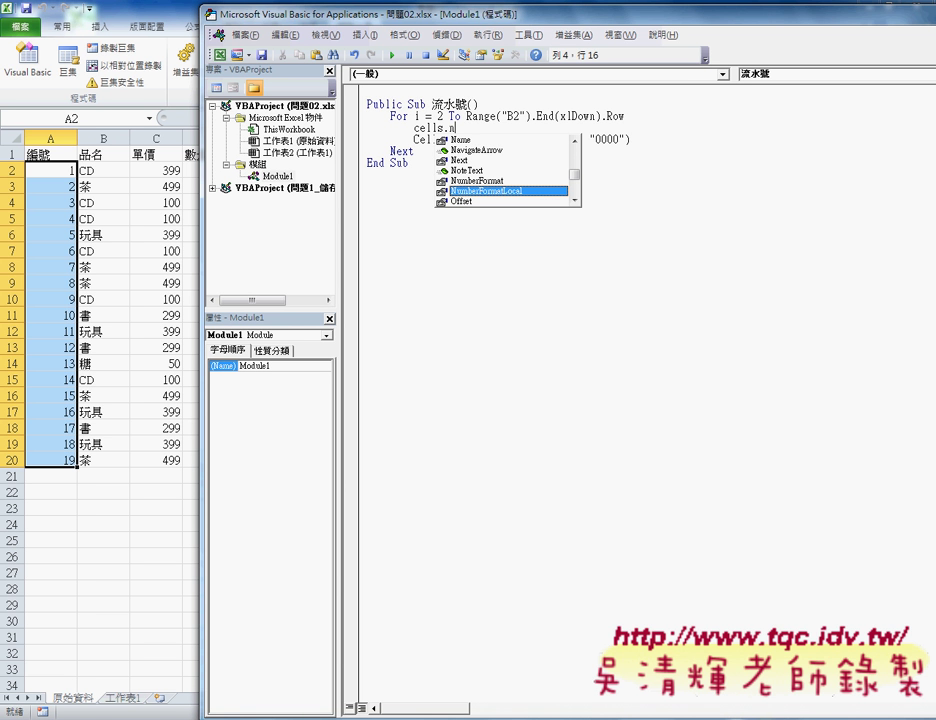
{"action": "key", "text": "space"}
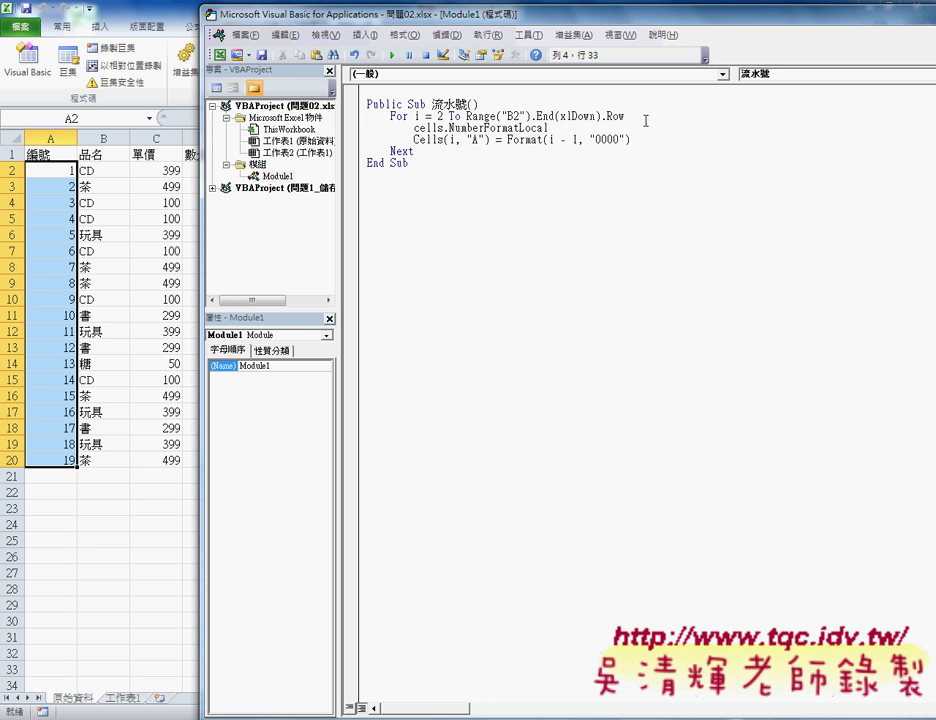
{"action": "type", "text": "=\"\""}
{"action": "key", "text": "Left"}
{"action": "type", "text": "@"}
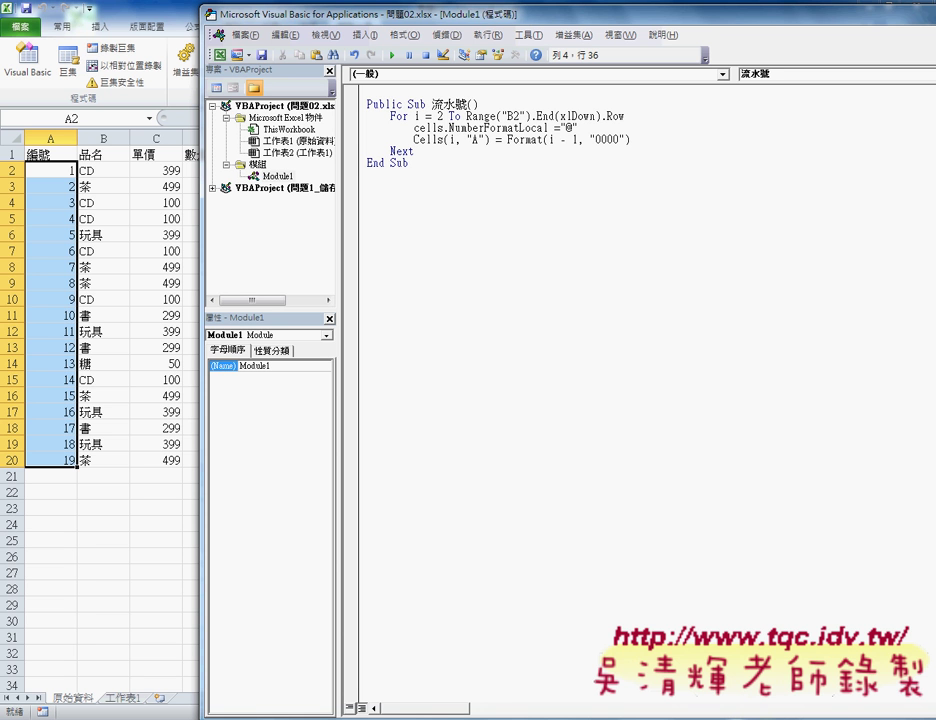